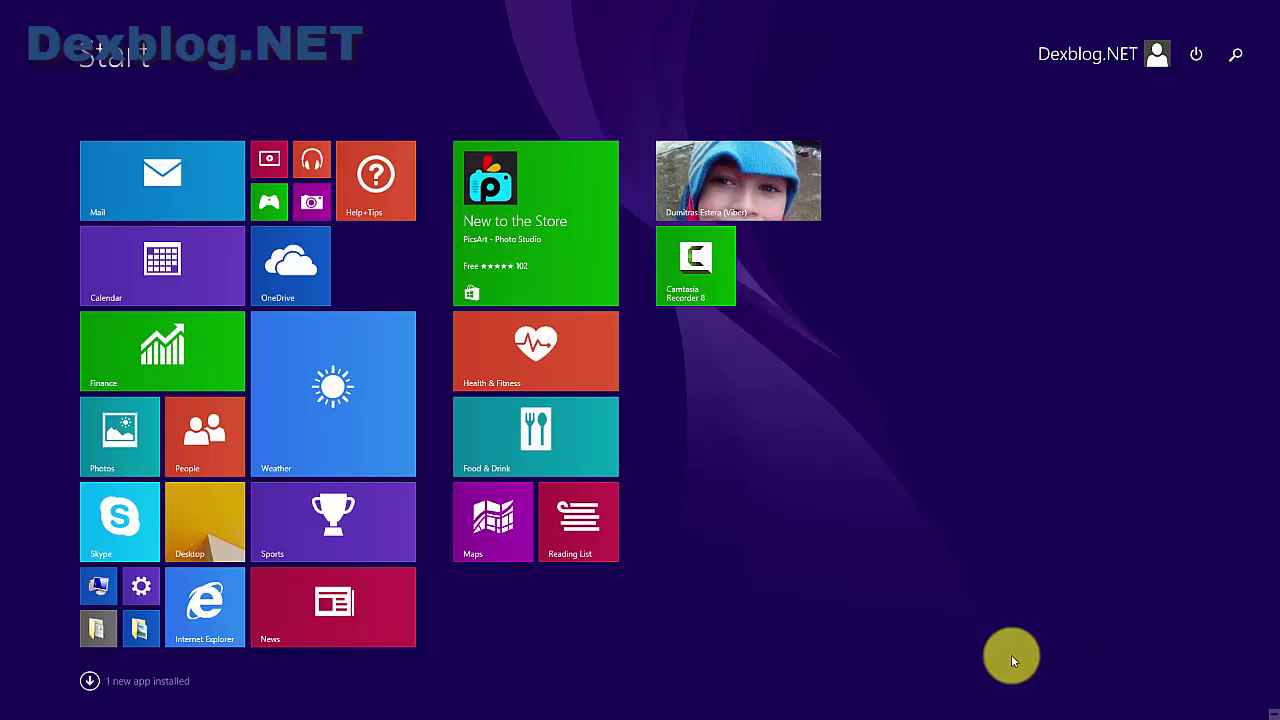
From the desktop, search 'cm' and bring up Command Prompt's run-as-administrator option.
{"action": "left_click", "coordinate": [219, 524]}
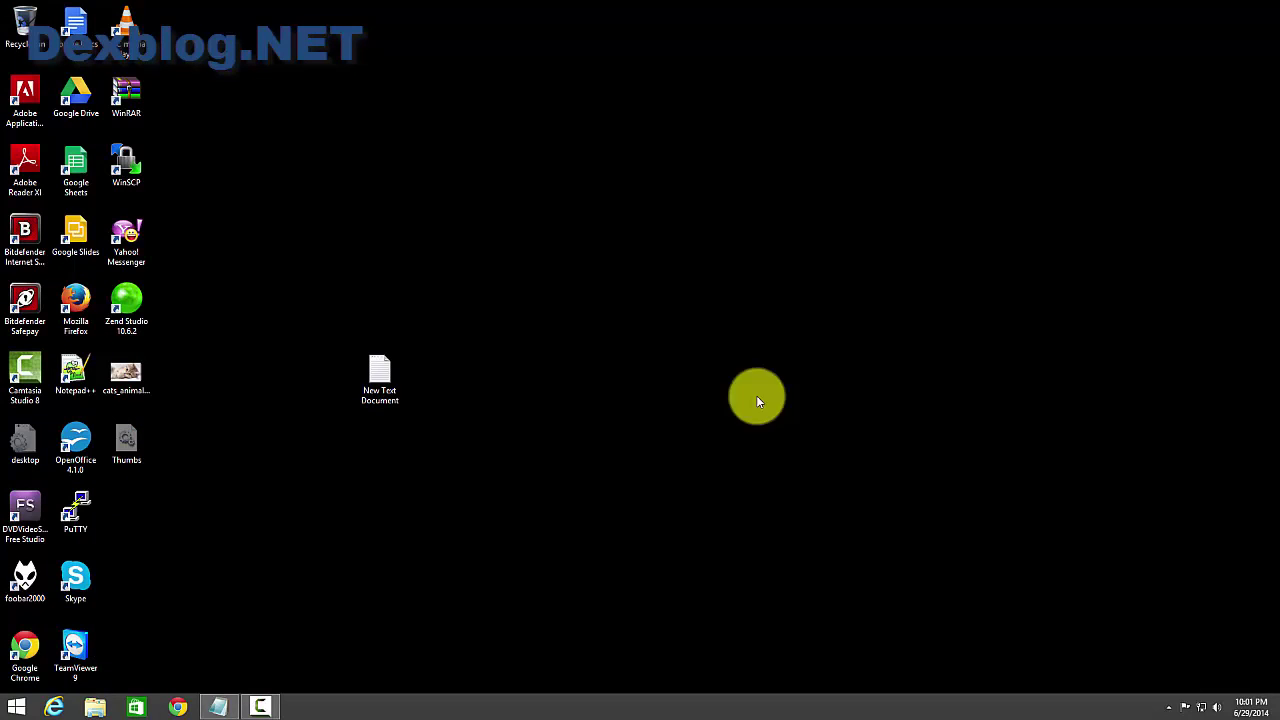
{"action": "left_click", "coordinate": [1253, 128]}
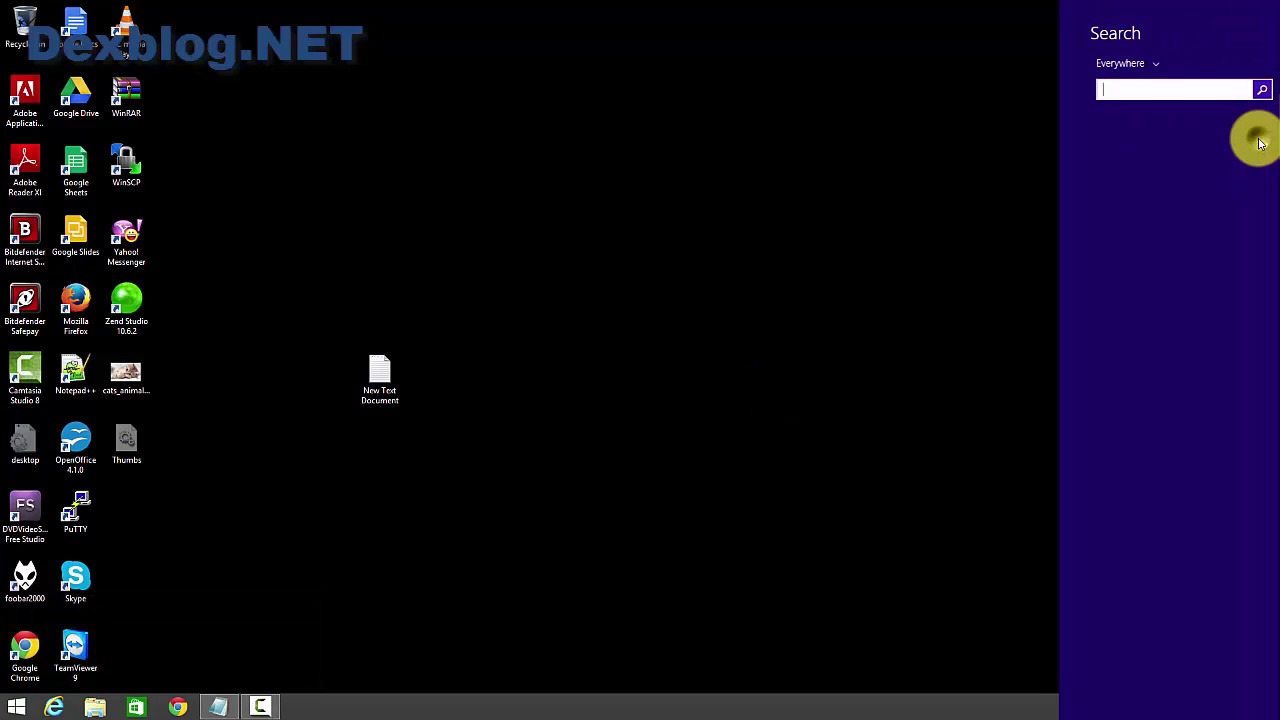
{"action": "type", "text": "cm"}
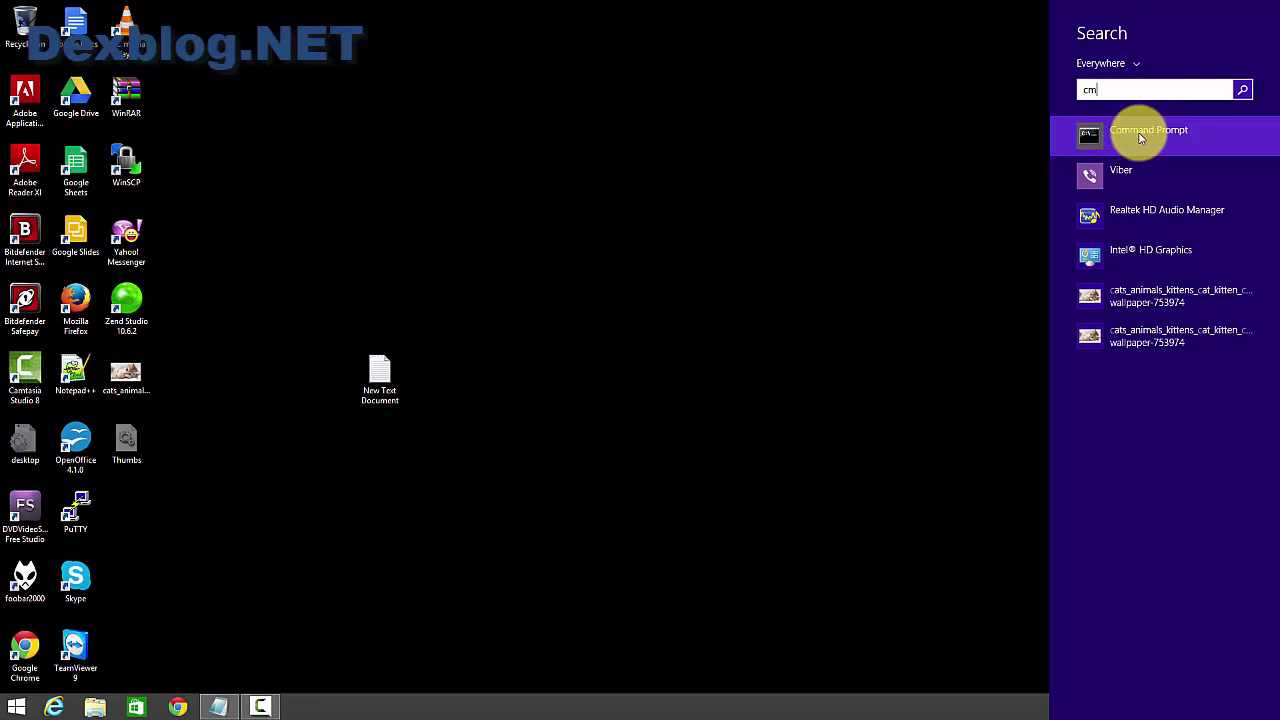
{"action": "right_click", "coordinate": [1136, 136]}
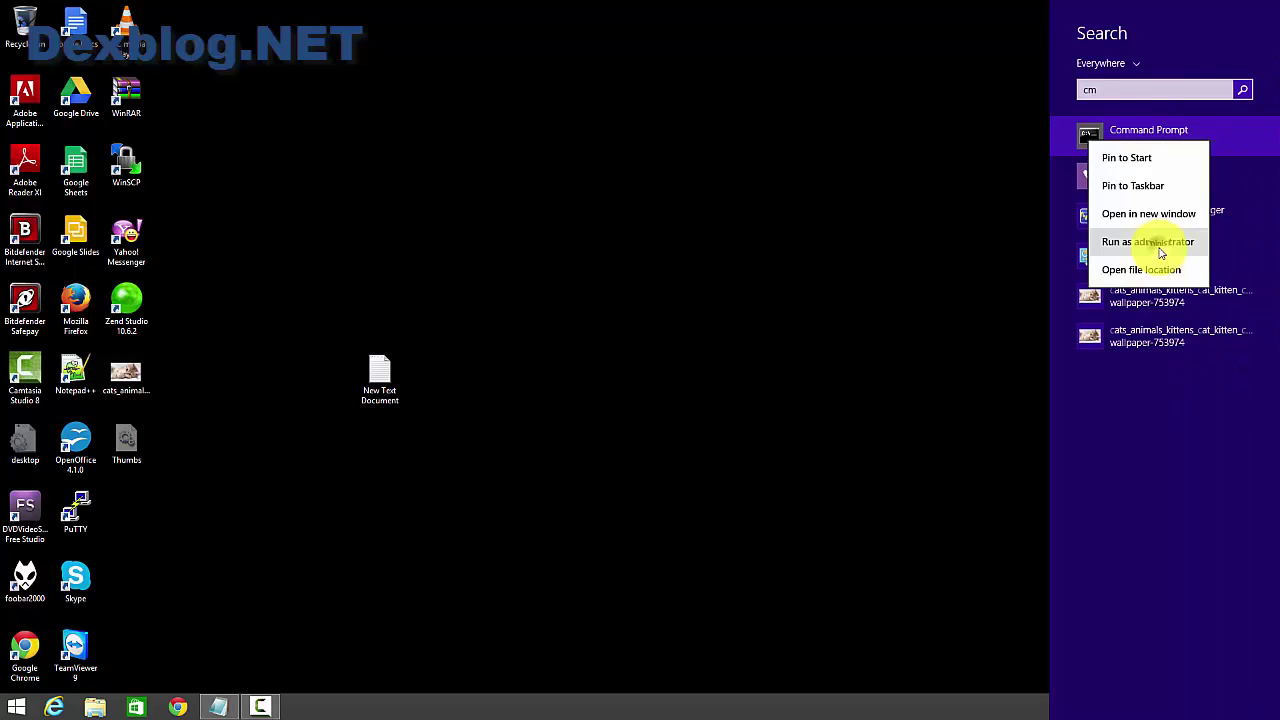
Launch Command Prompt as administrator, enlarge it, and position it beside the note.
{"action": "left_click", "coordinate": [1160, 242]}
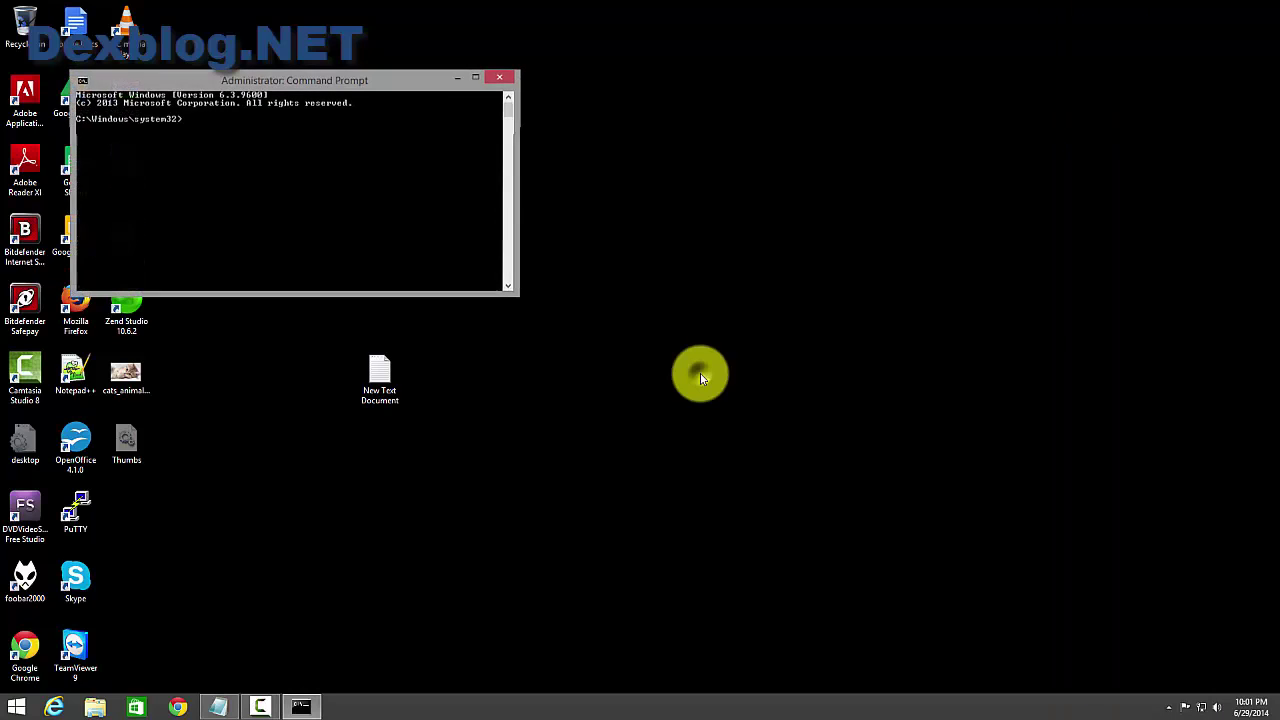
{"action": "left_click_drag", "start_coordinate": [300, 84], "coordinate": [616, 166]}
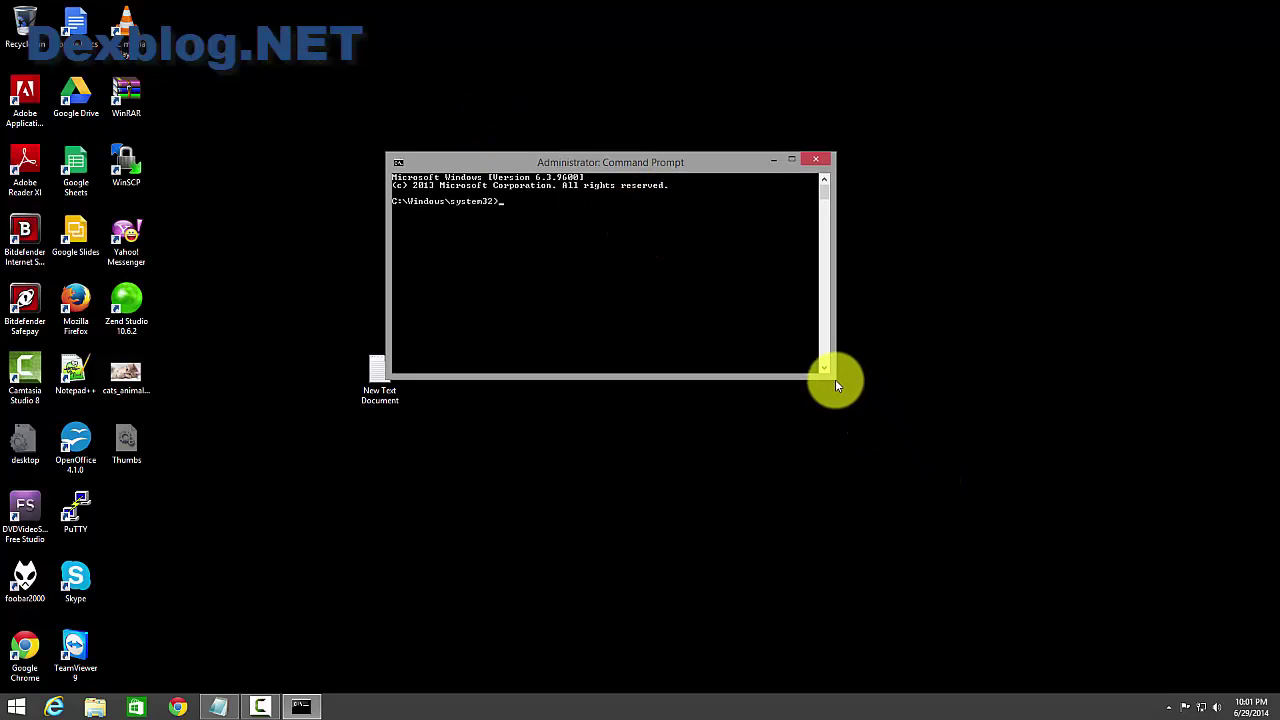
{"action": "left_click_drag", "start_coordinate": [835, 383], "coordinate": [1027, 511]}
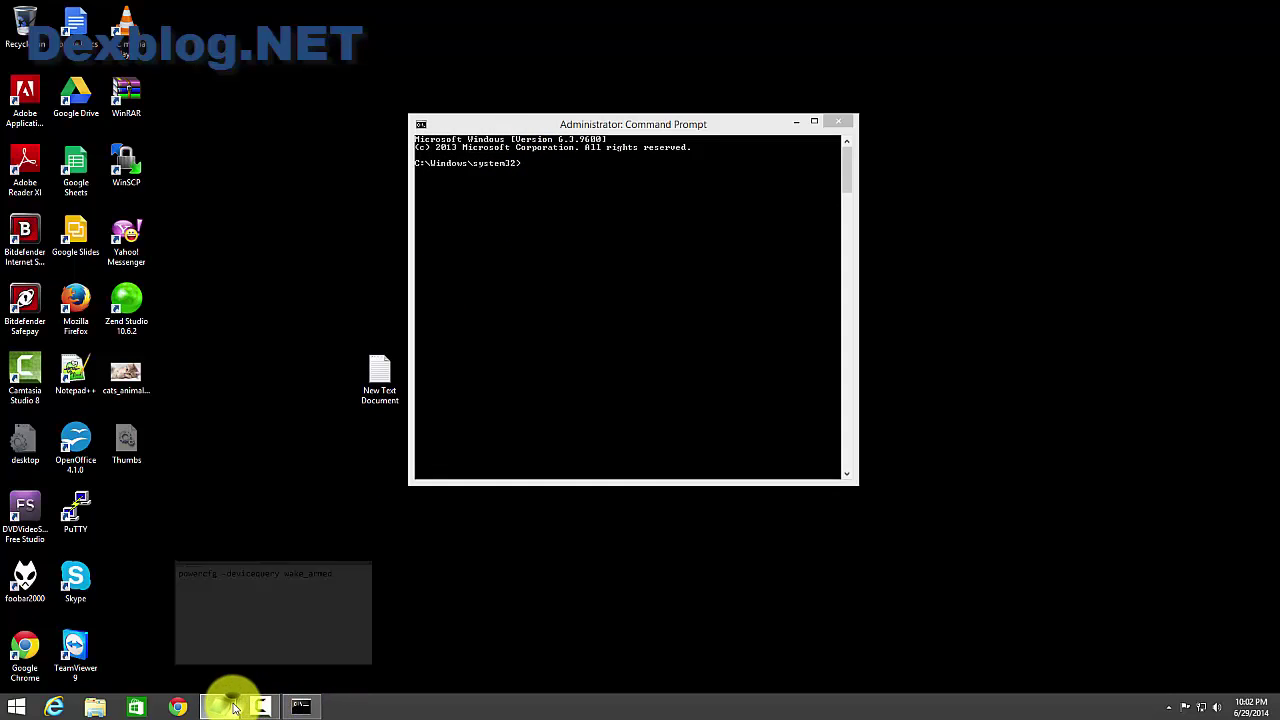
{"action": "left_click", "coordinate": [232, 707]}
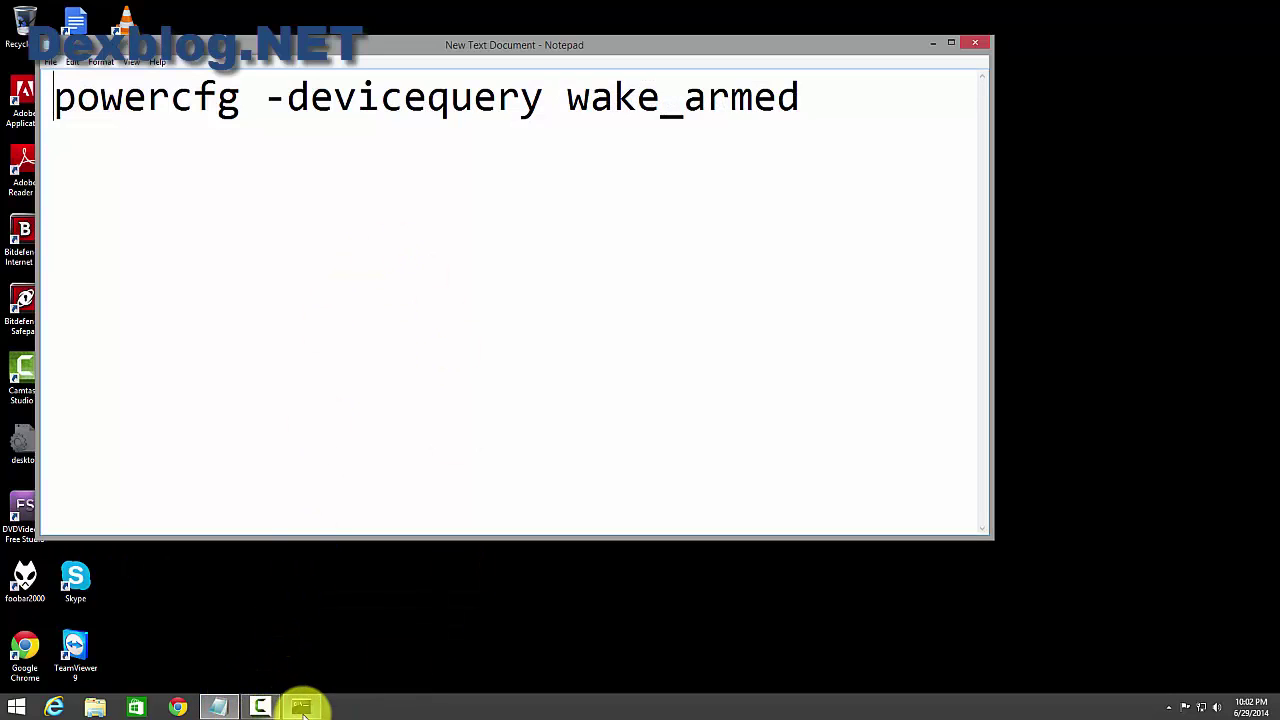
{"action": "left_click", "coordinate": [300, 707]}
{"action": "left_click_drag", "start_coordinate": [657, 123], "coordinate": [675, 162]}
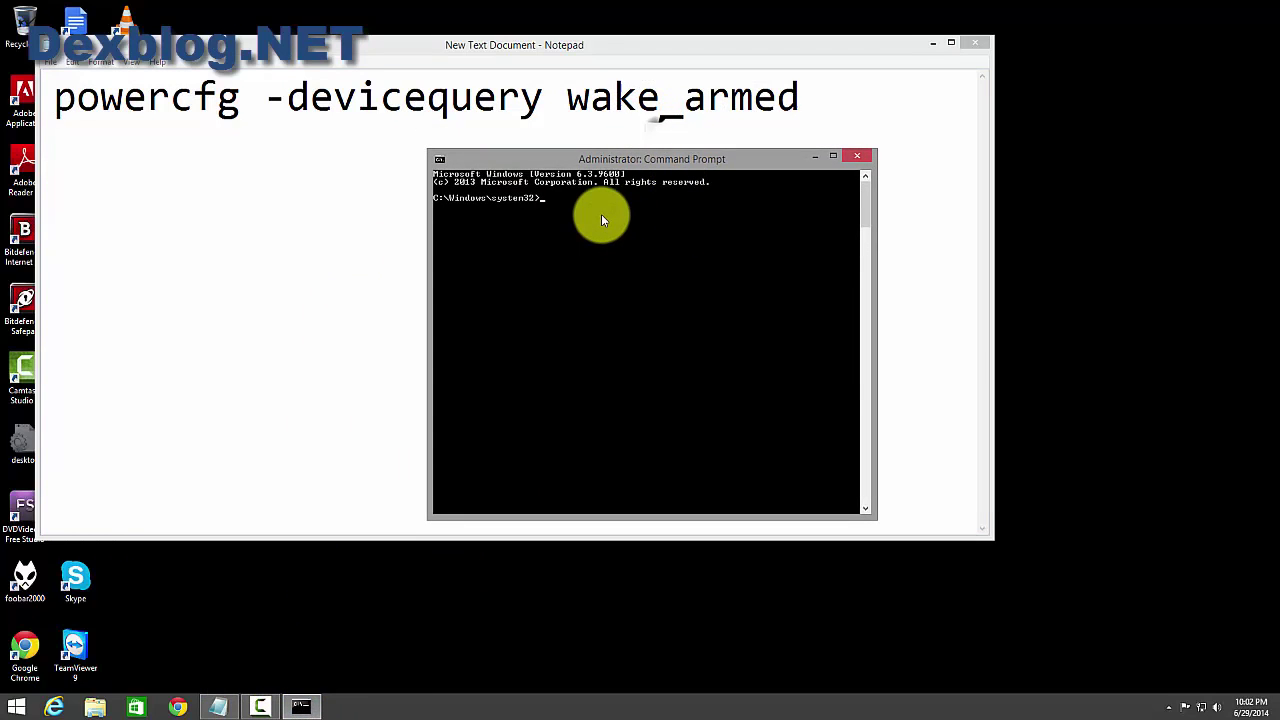
Run powercfg -devicequery wake_armed, listing HID-compliant mouse and Realtek PCIe GBE controller.
{"action": "type", "text": "powercfg -devicequery wa"}
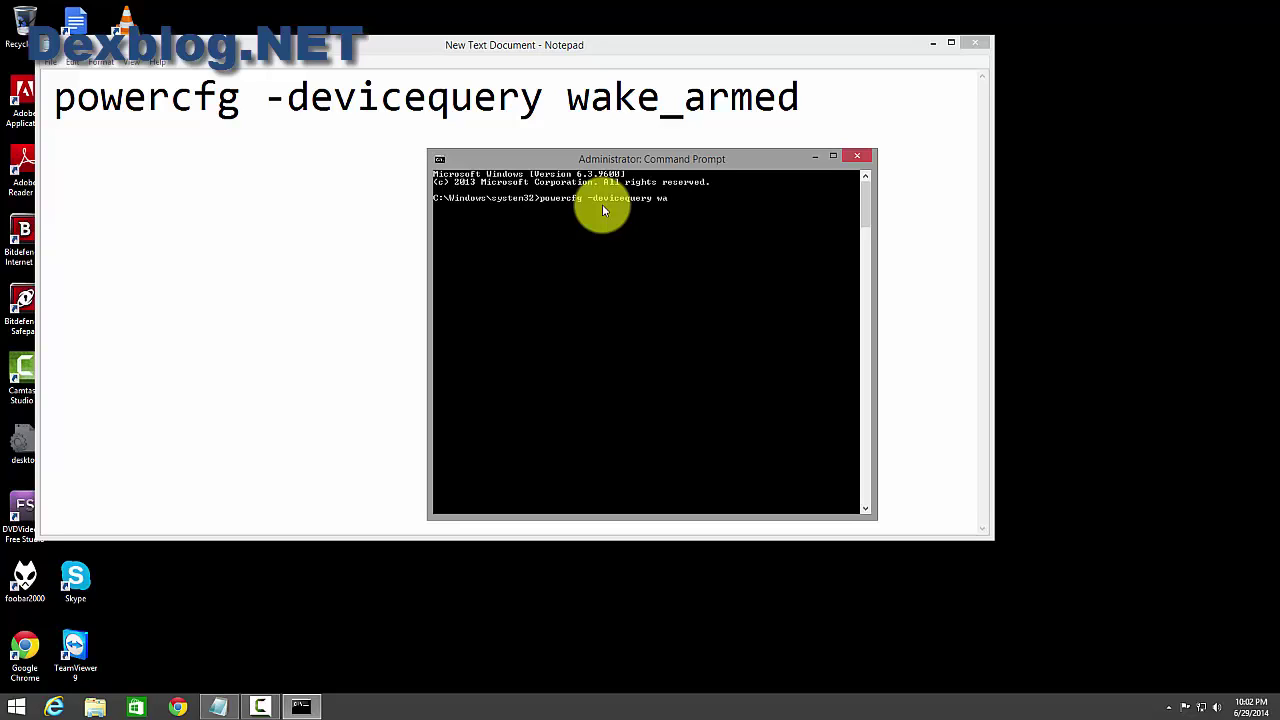
{"action": "type", "text": "ke"}
{"action": "type", "text": "_armed"}
{"action": "key", "text": "Return"}
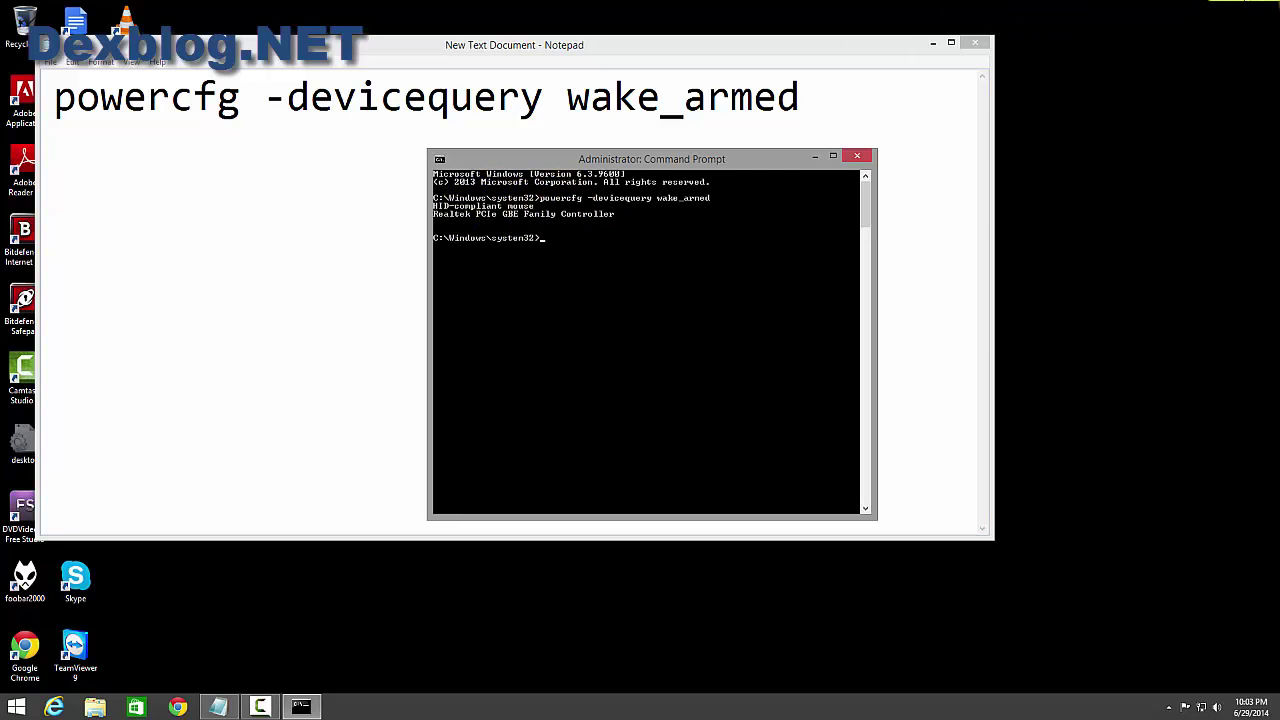
Go from Settings to Control Panel, then System and Security > System.
{"action": "mouse_move", "coordinate": [1275, 5]}
{"action": "left_click", "coordinate": [1260, 388]}
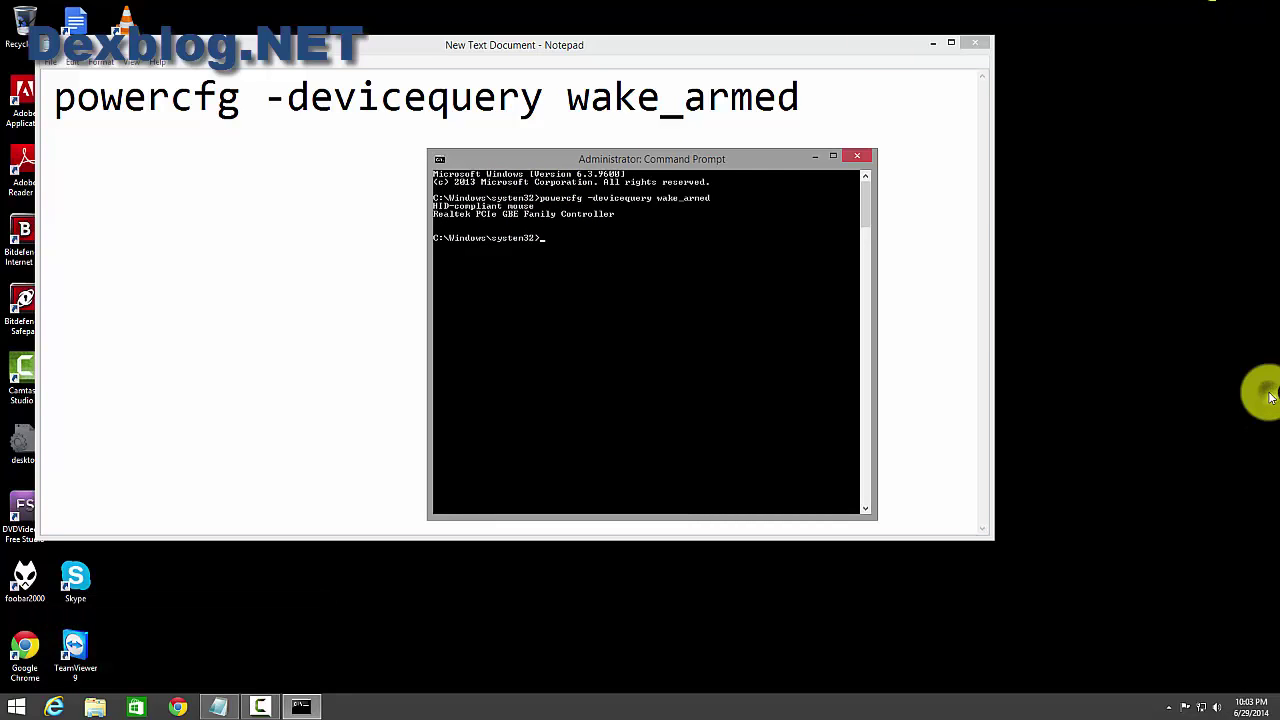
{"action": "left_click", "coordinate": [1100, 96]}
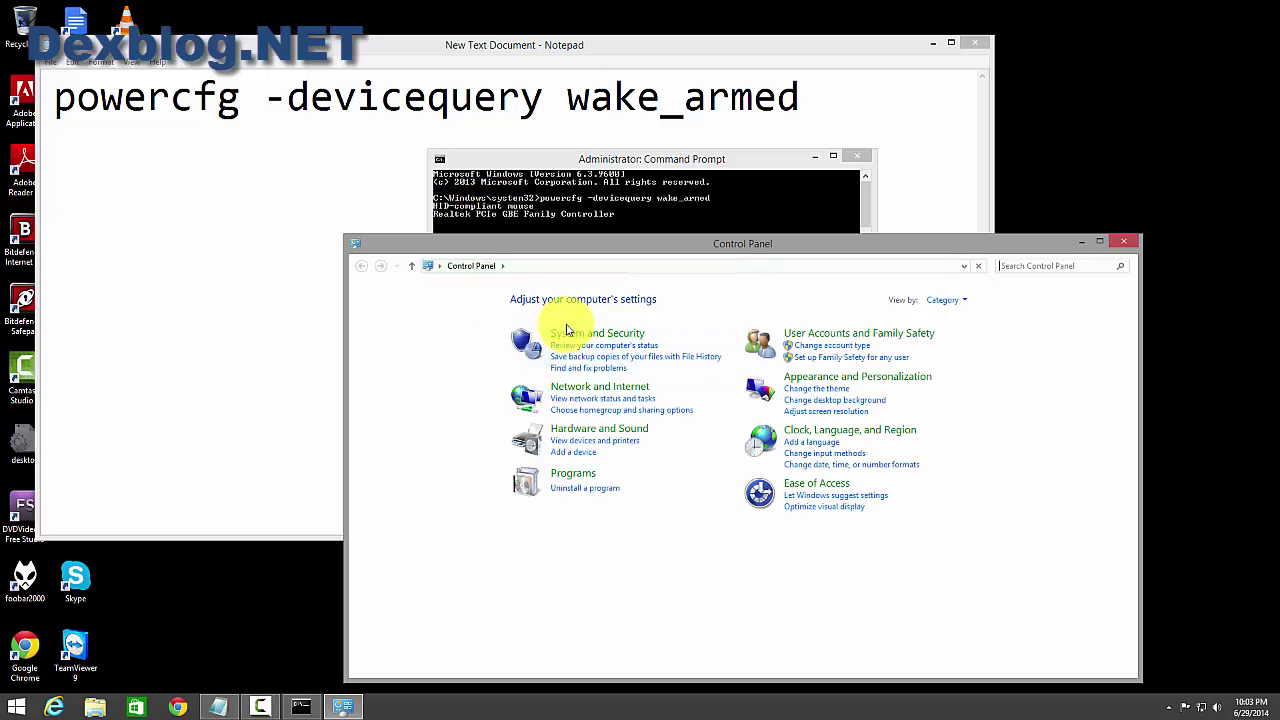
{"action": "left_click", "coordinate": [575, 333]}
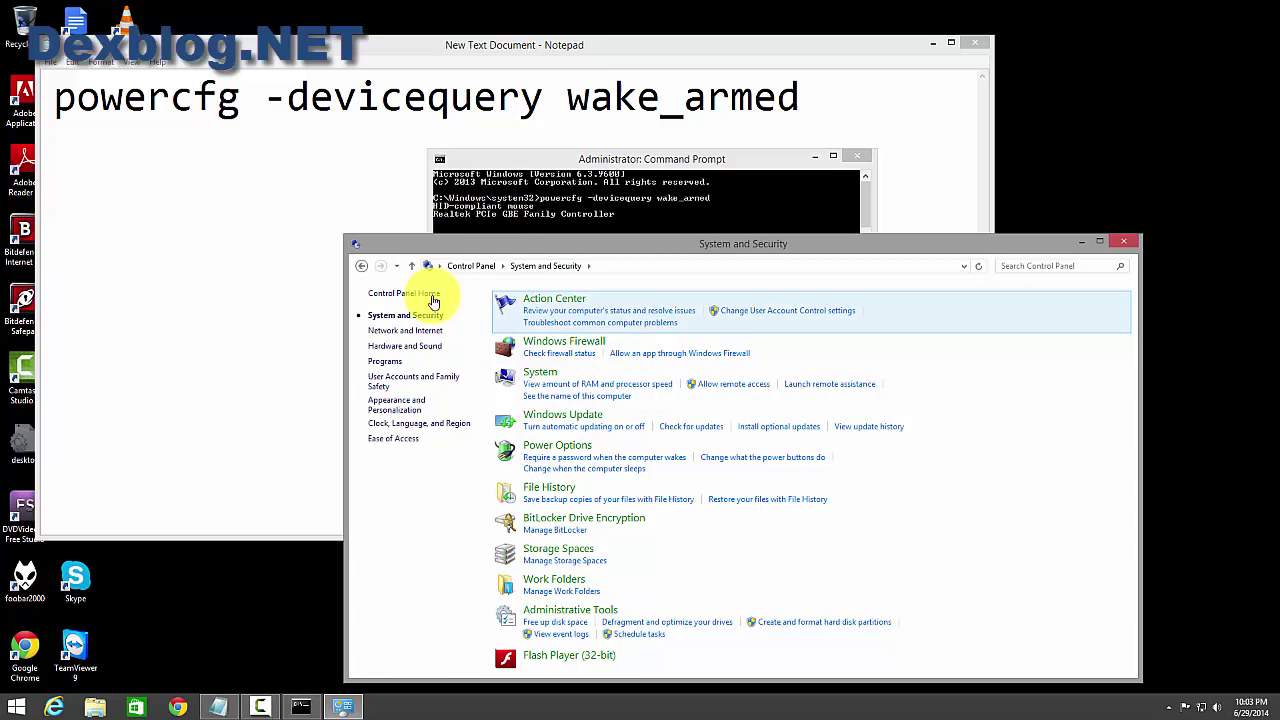
{"action": "left_click", "coordinate": [361, 266]}
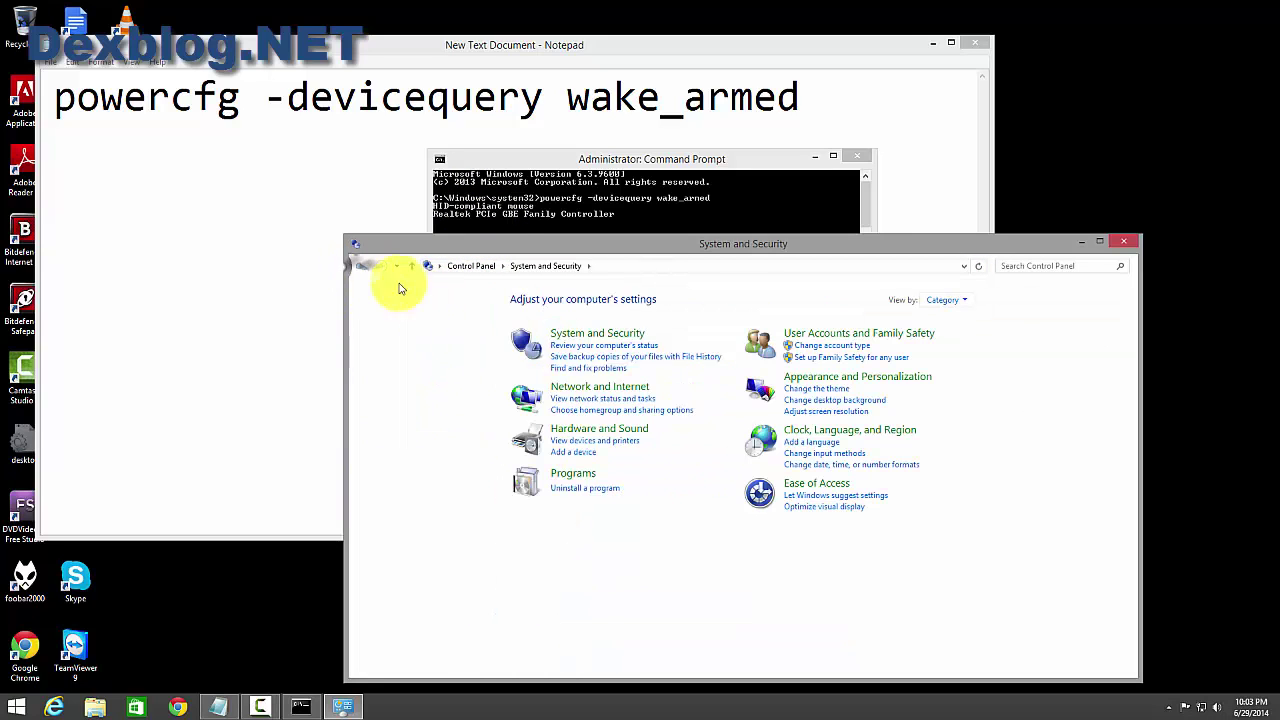
{"action": "left_click", "coordinate": [588, 338]}
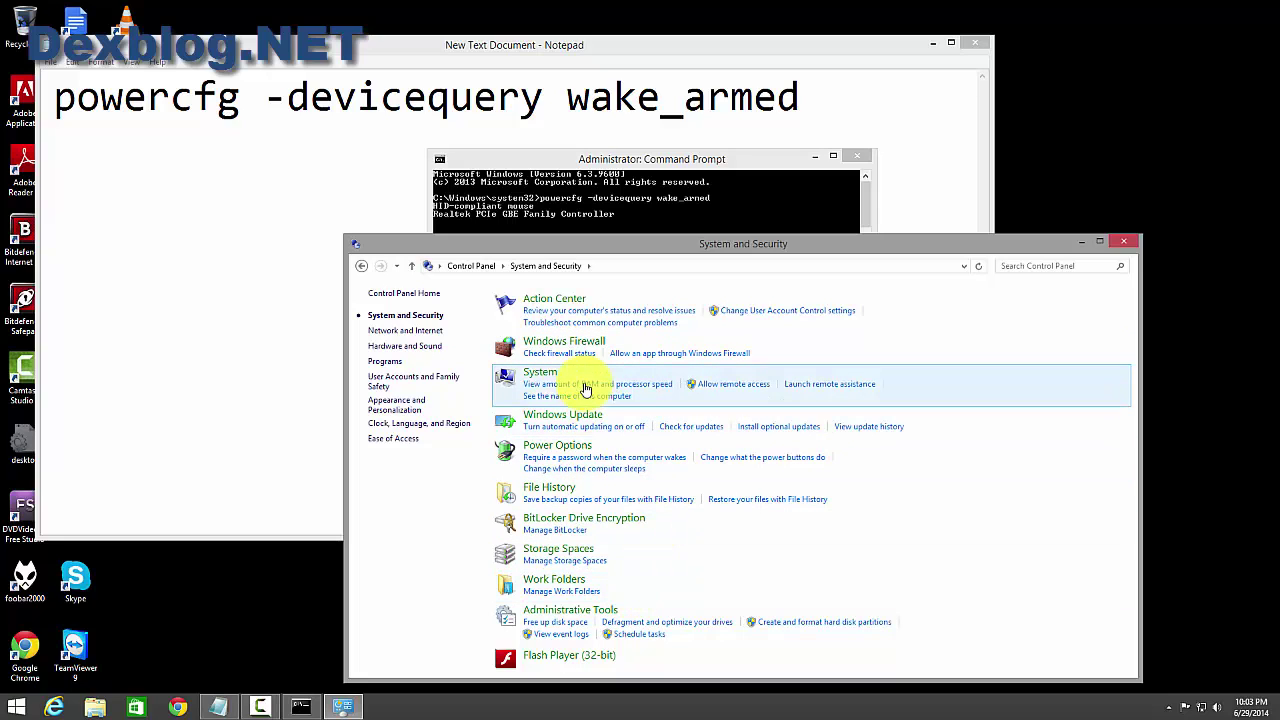
{"action": "left_click", "coordinate": [540, 370]}
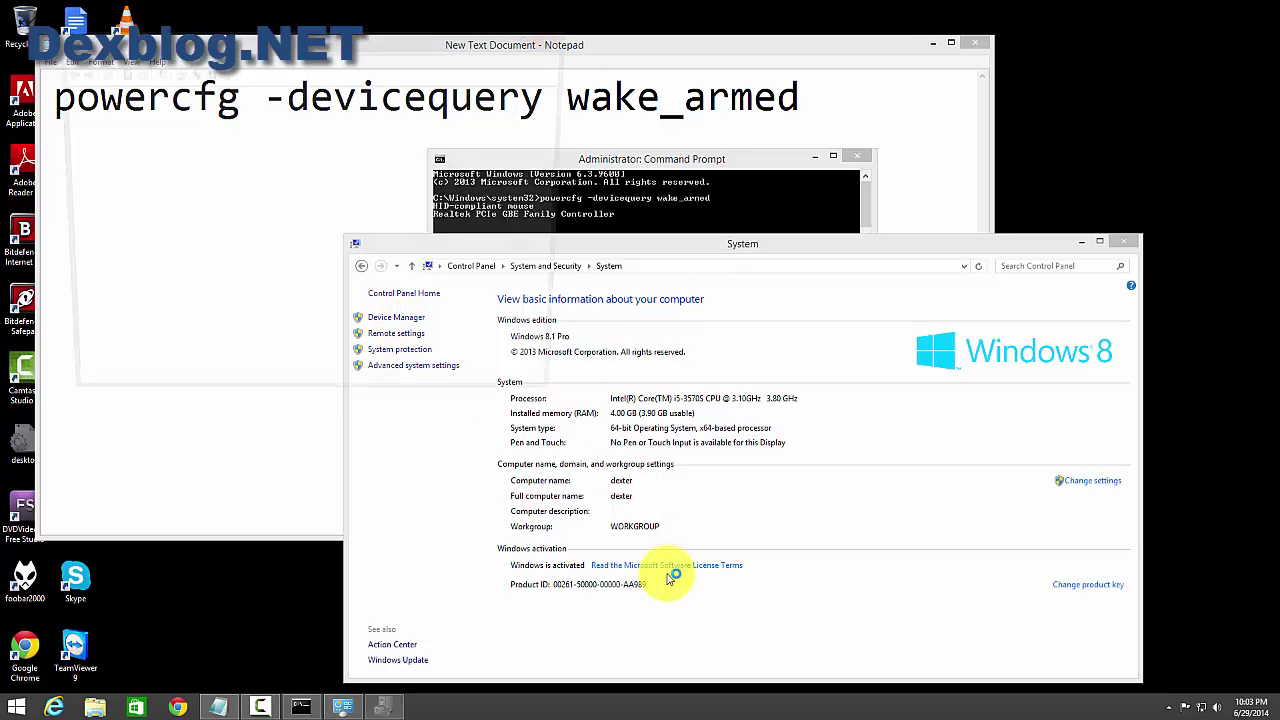
In Device Manager, turn off 'Allow this device to wake the computer' for the HID-compliant mouse.
{"action": "left_click", "coordinate": [396, 317]}
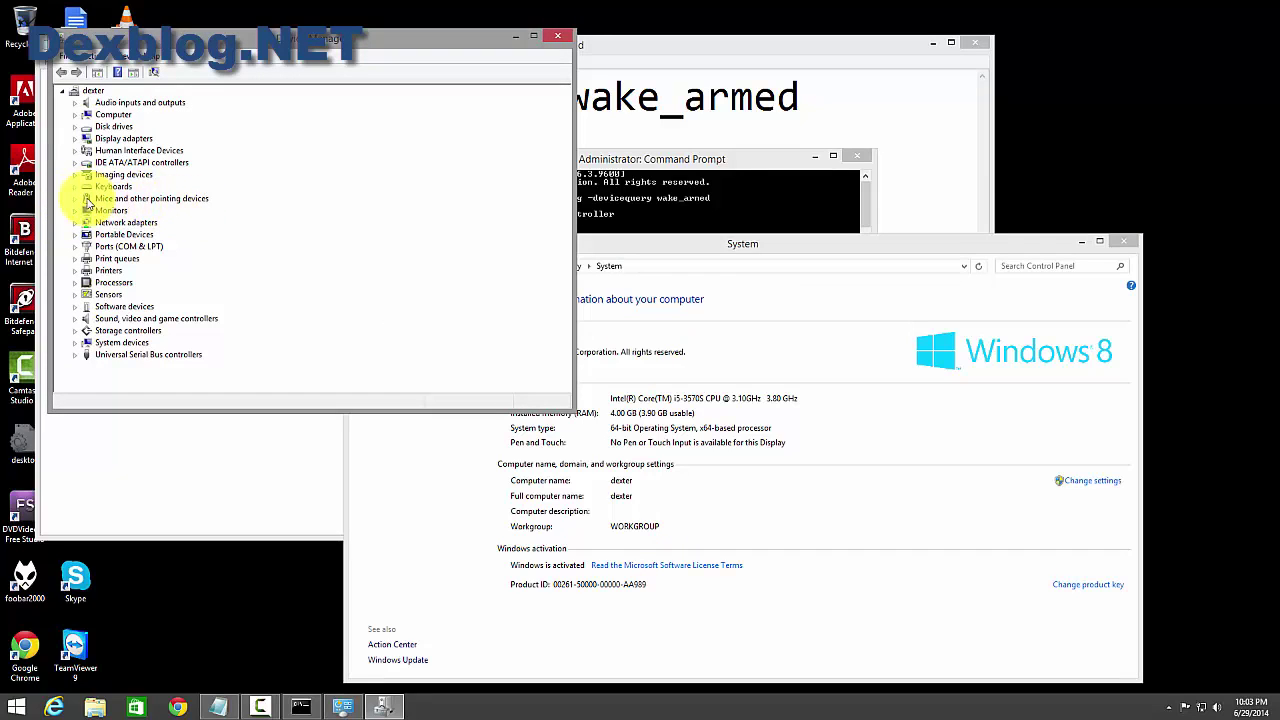
{"action": "left_click", "coordinate": [75, 198]}
{"action": "left_click", "coordinate": [139, 212]}
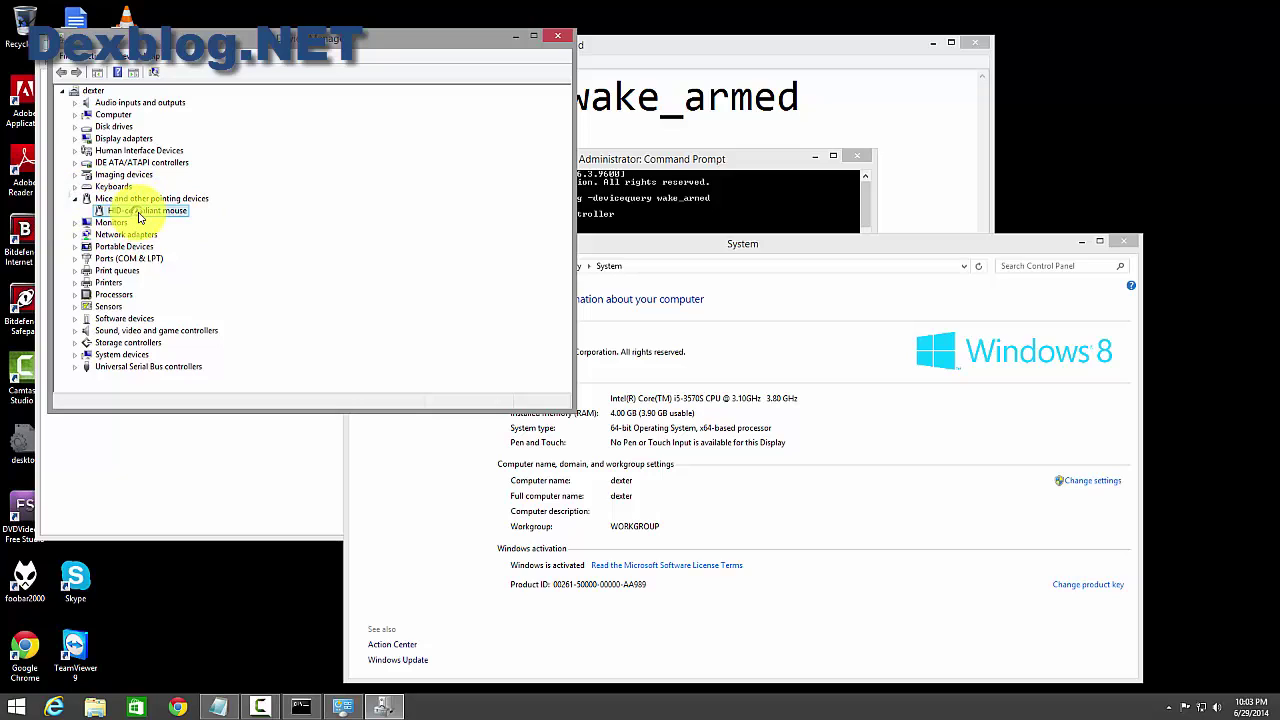
{"action": "right_click", "coordinate": [139, 212]}
{"action": "left_click", "coordinate": [196, 290]}
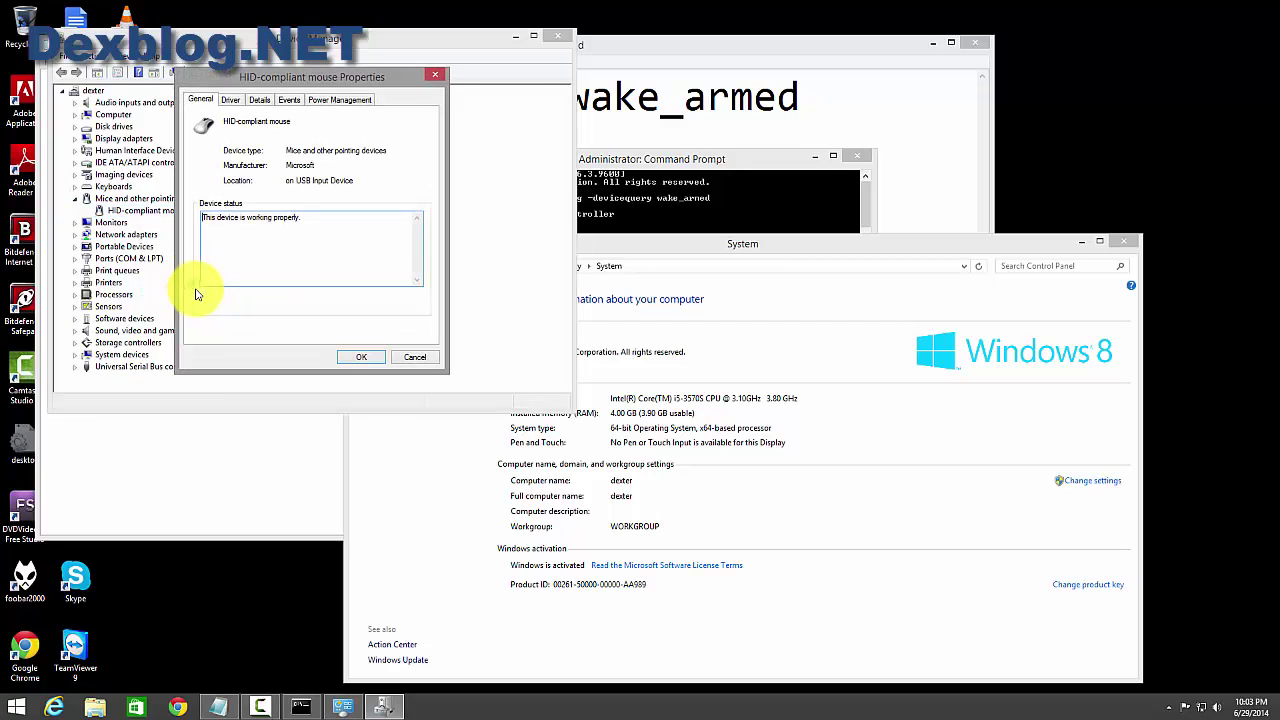
{"action": "left_click", "coordinate": [335, 99]}
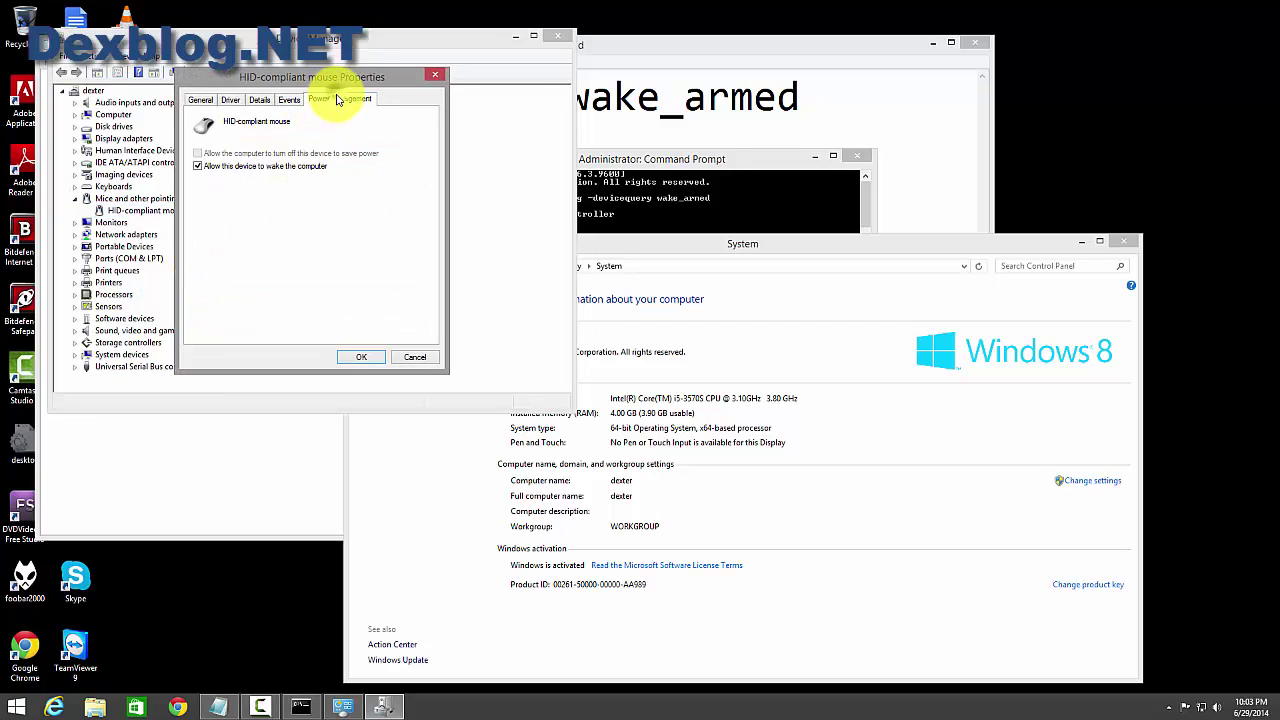
{"action": "left_click", "coordinate": [197, 166]}
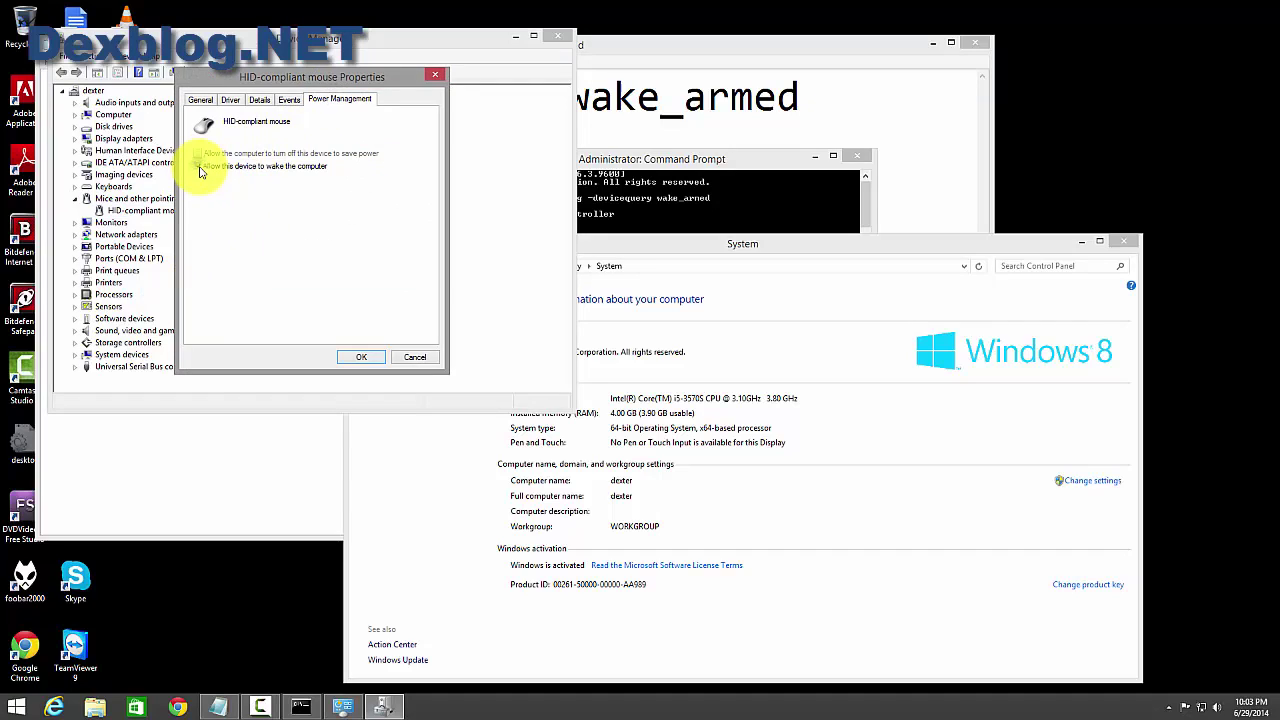
{"action": "left_click", "coordinate": [362, 358]}
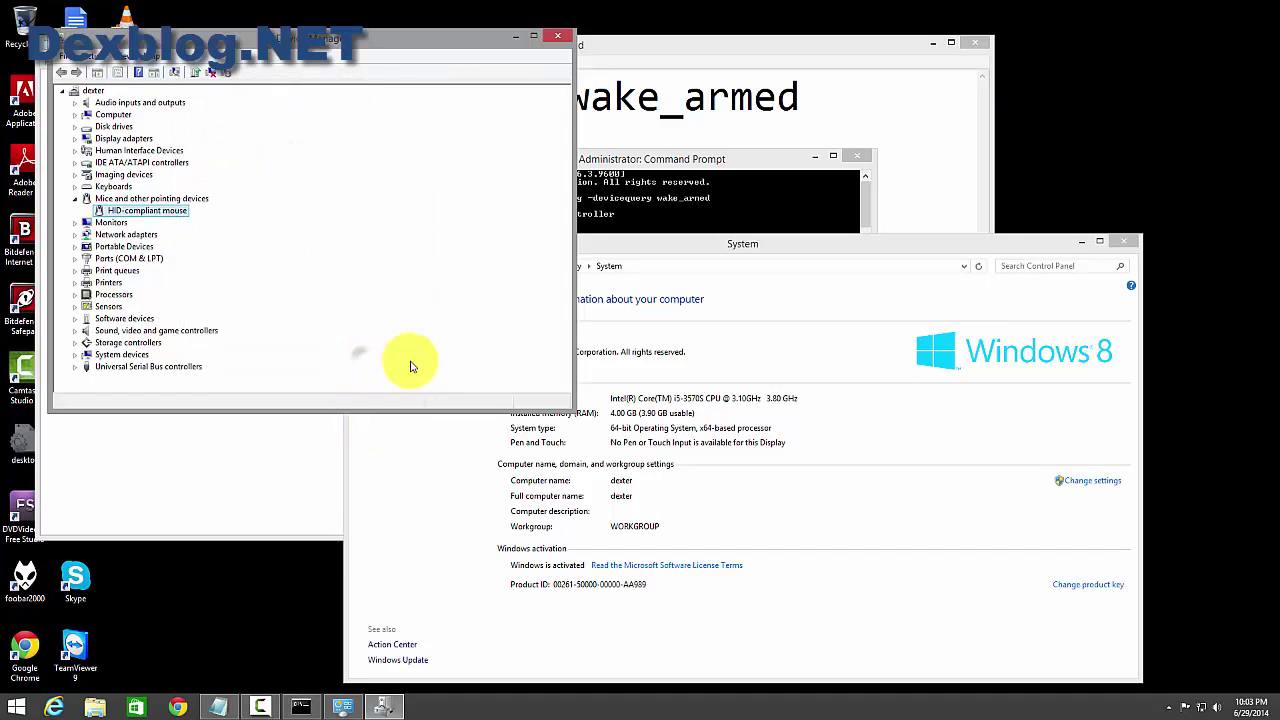
Turn off wake permission for the HID Keyboard Device on its Power Management tab.
{"action": "left_click", "coordinate": [75, 186]}
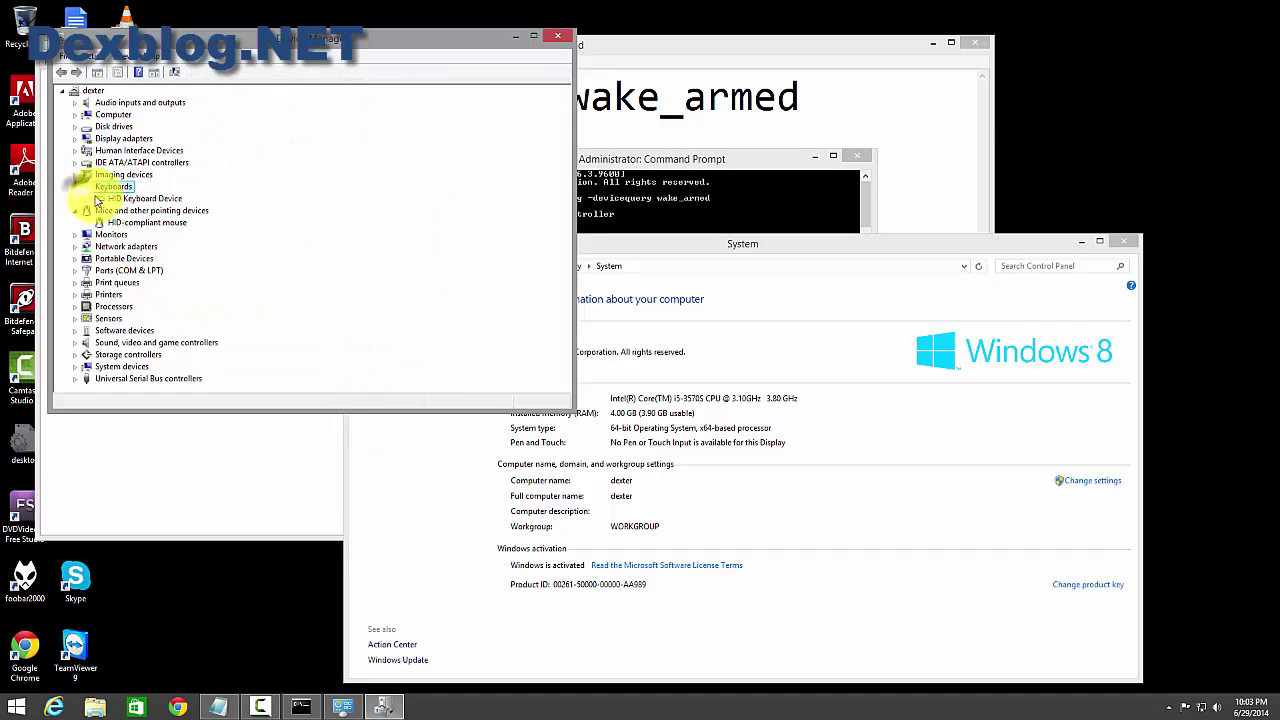
{"action": "right_click", "coordinate": [130, 199]}
{"action": "left_click", "coordinate": [171, 261]}
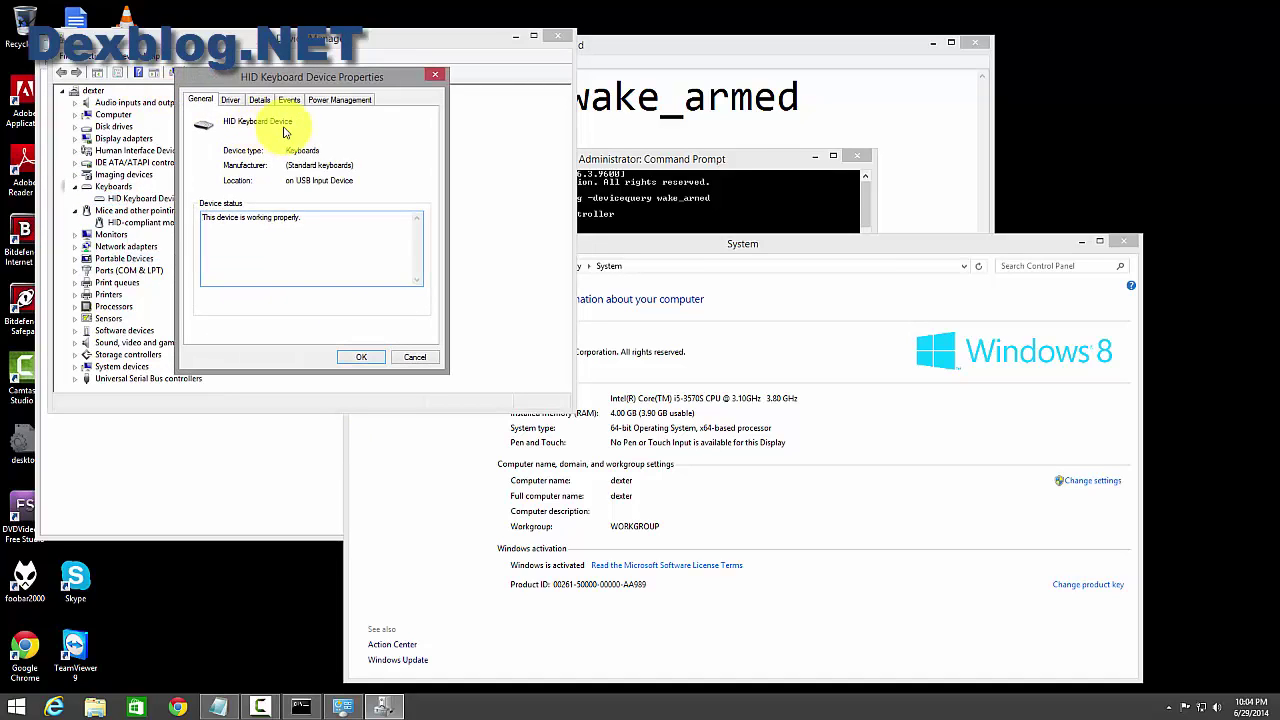
{"action": "left_click", "coordinate": [340, 99]}
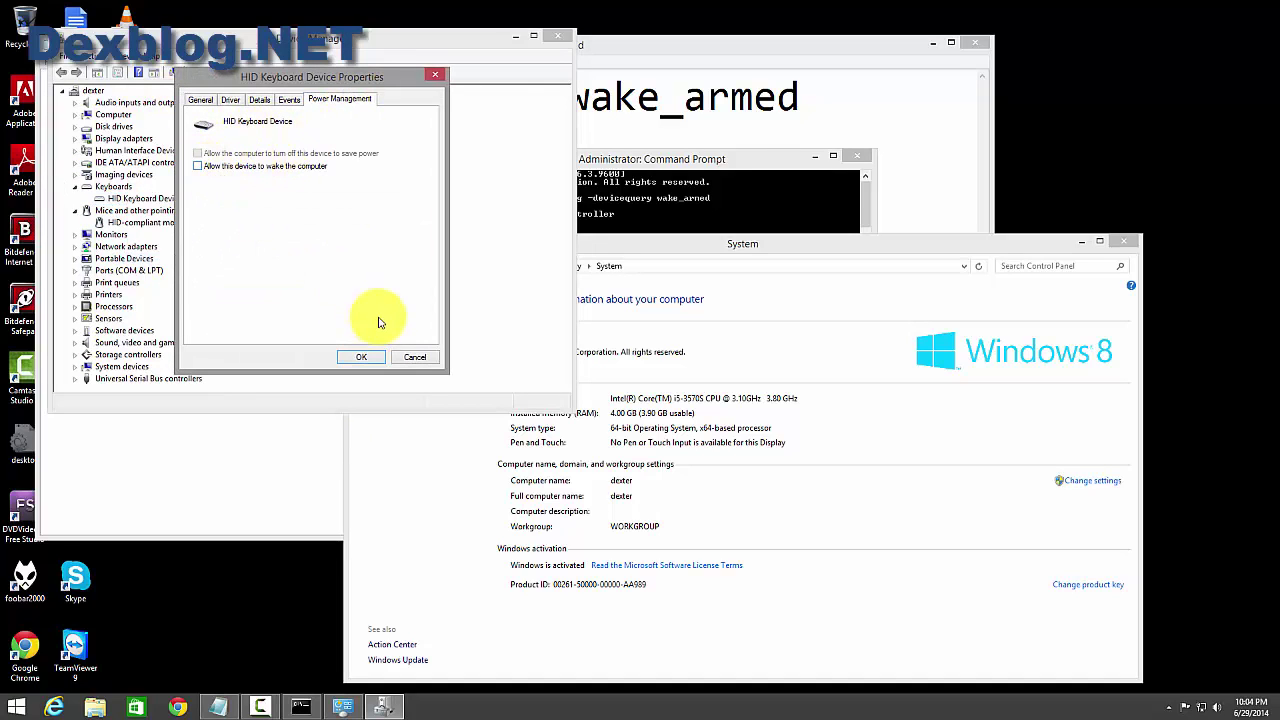
{"action": "left_click", "coordinate": [365, 357]}
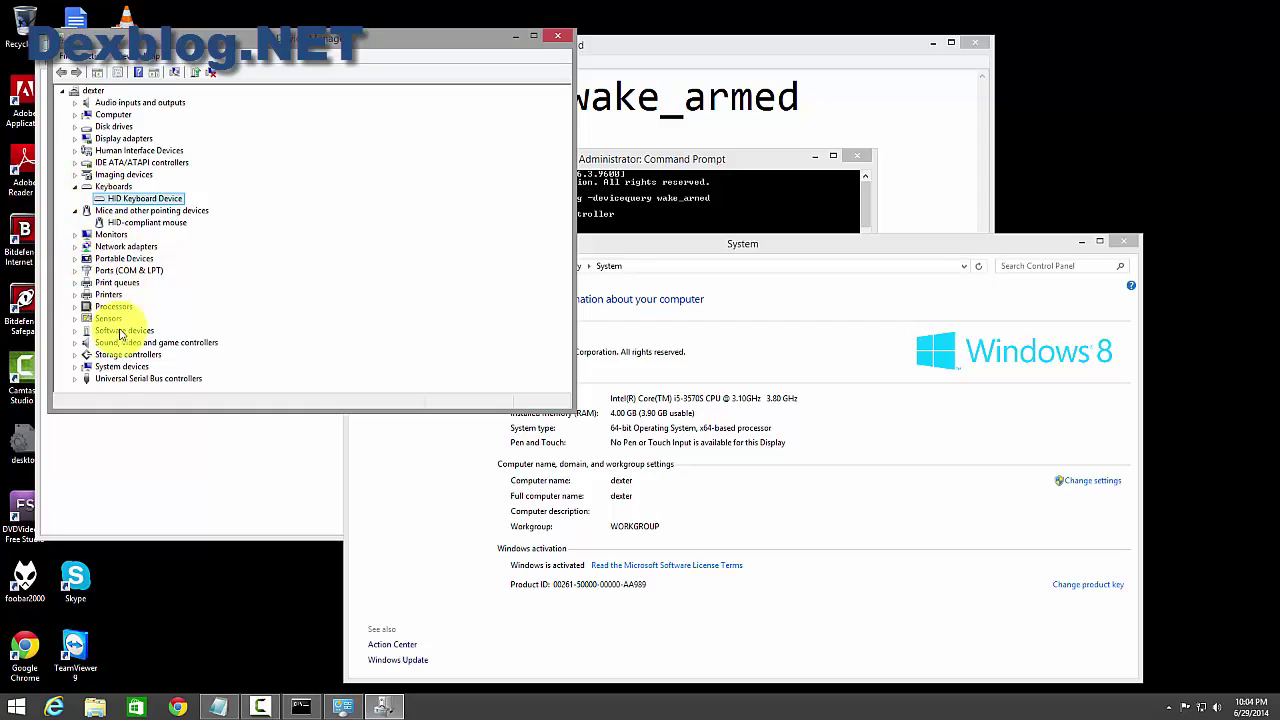
Turn off wake permission for the Realtek PCIe GBE Family Controller network adapter.
{"action": "left_click", "coordinate": [75, 246]}
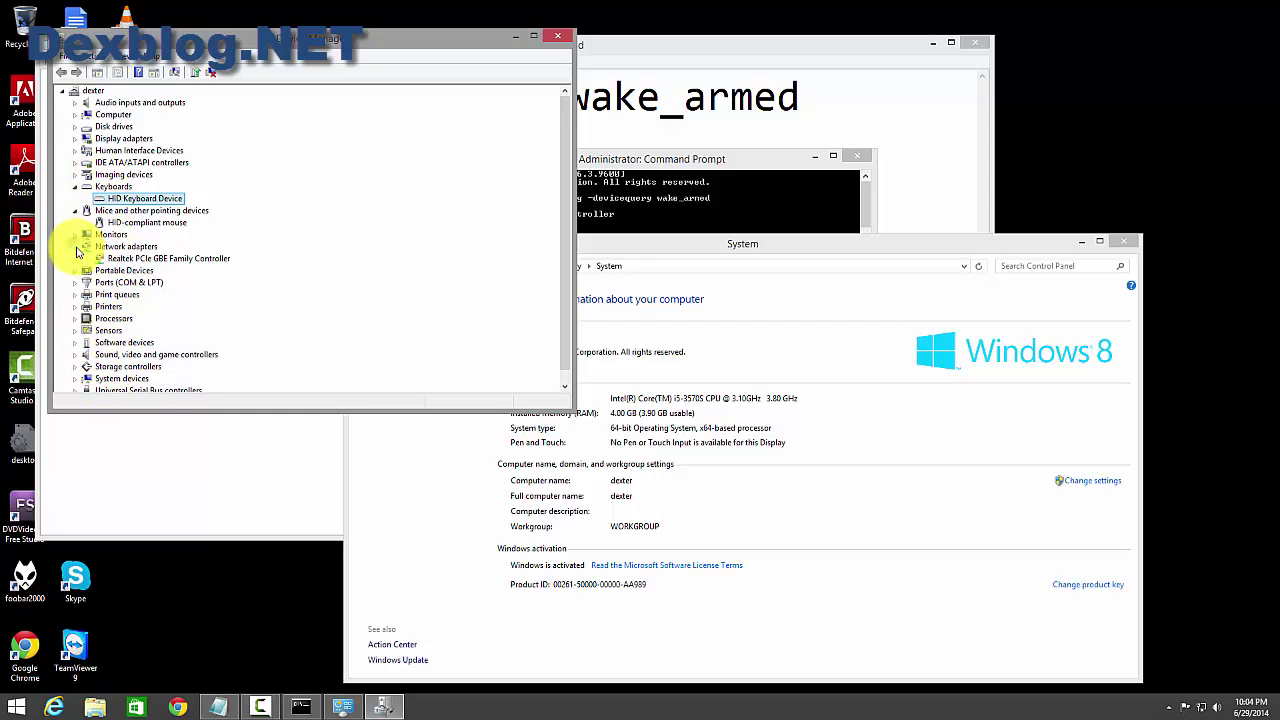
{"action": "right_click", "coordinate": [148, 258]}
{"action": "left_click", "coordinate": [190, 332]}
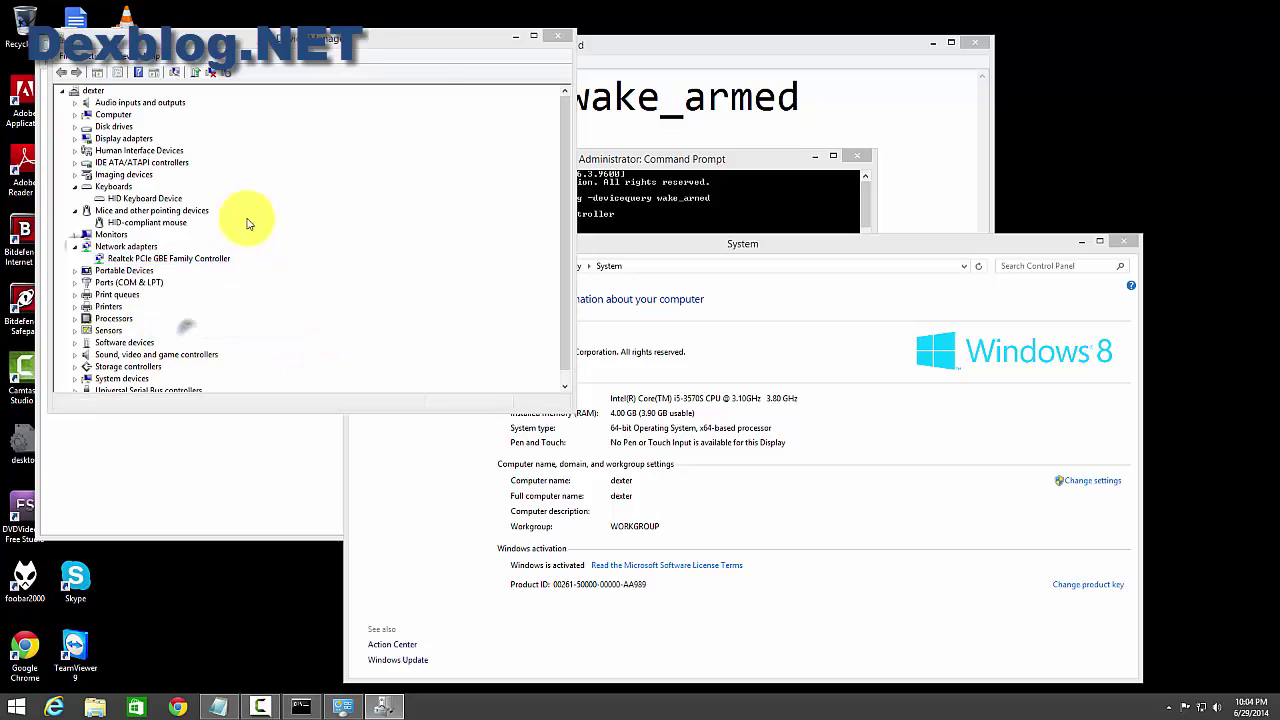
{"action": "left_click", "coordinate": [378, 101]}
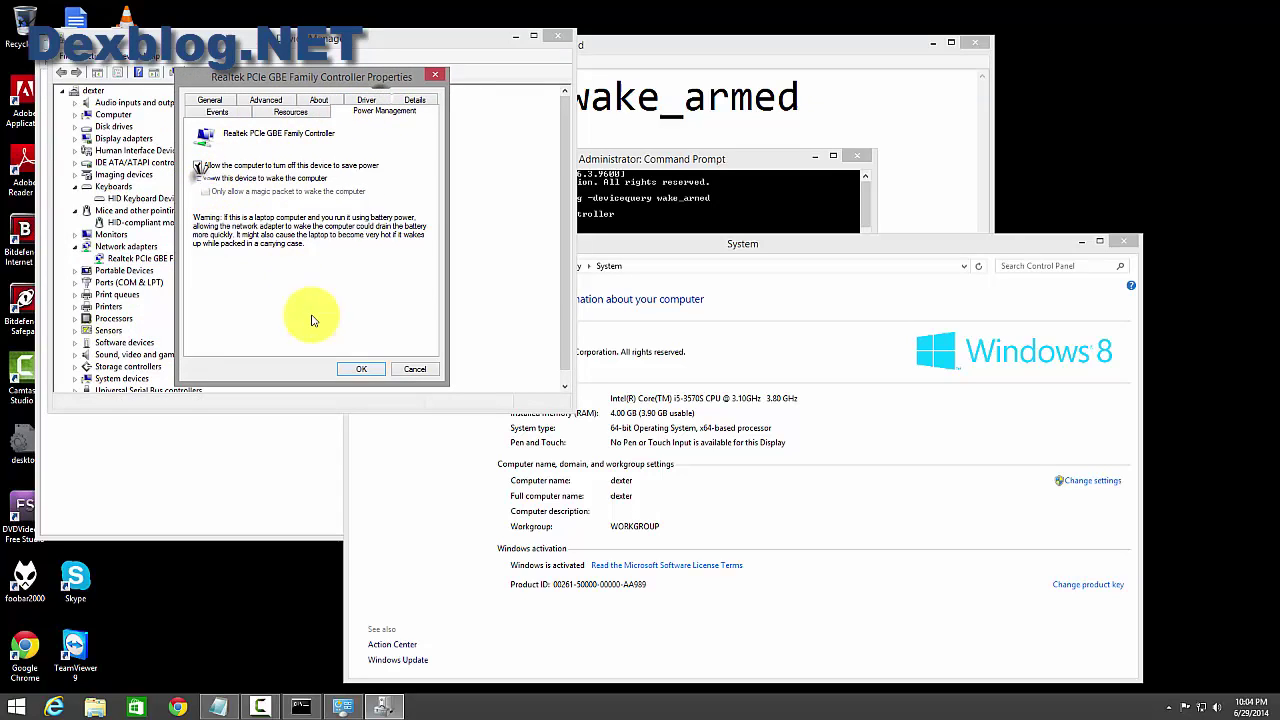
{"action": "left_click", "coordinate": [353, 367]}
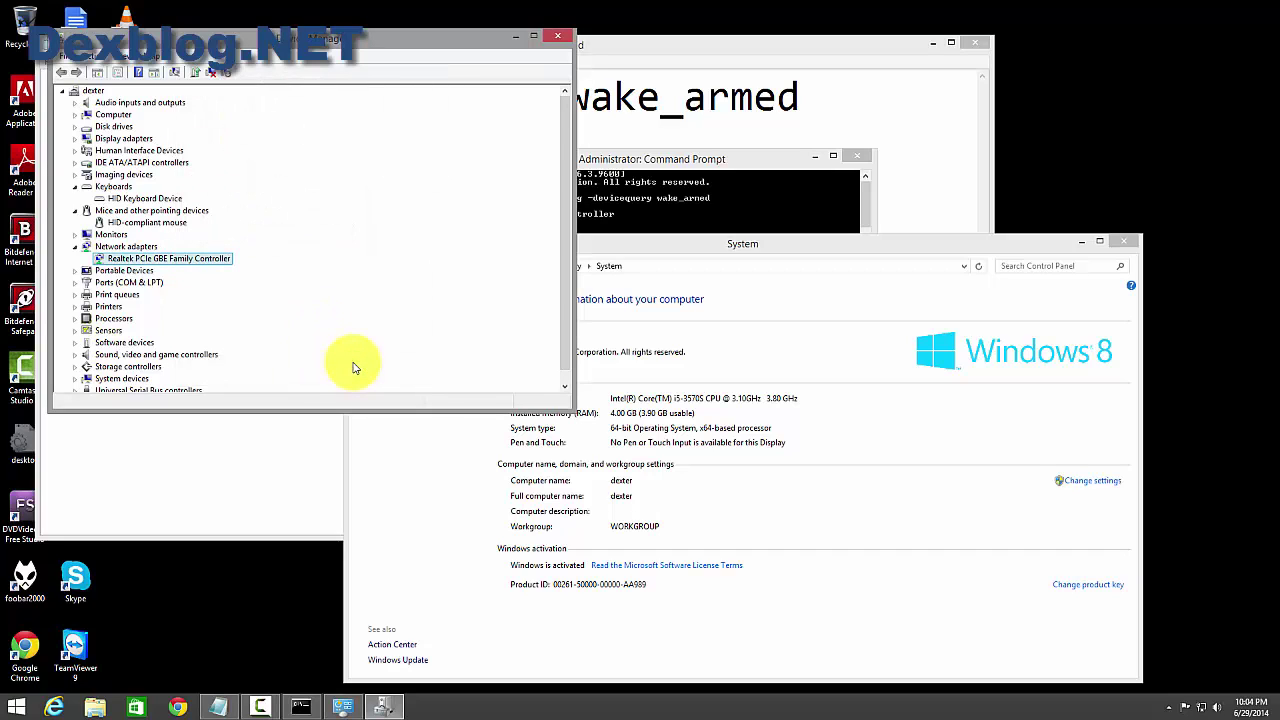
Re-run powercfg -devicequery wake_armed in Command Prompt, now returning NONE.
{"action": "left_click", "coordinate": [655, 218]}
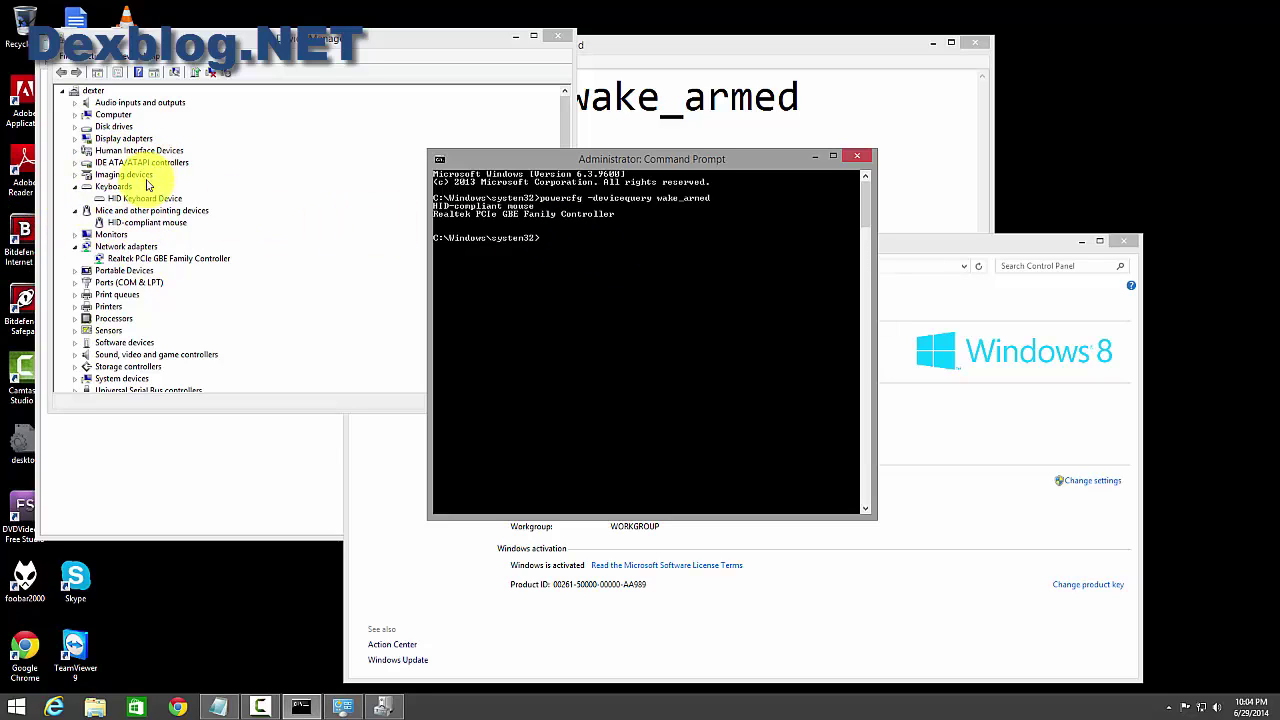
{"action": "key", "text": "Up"}
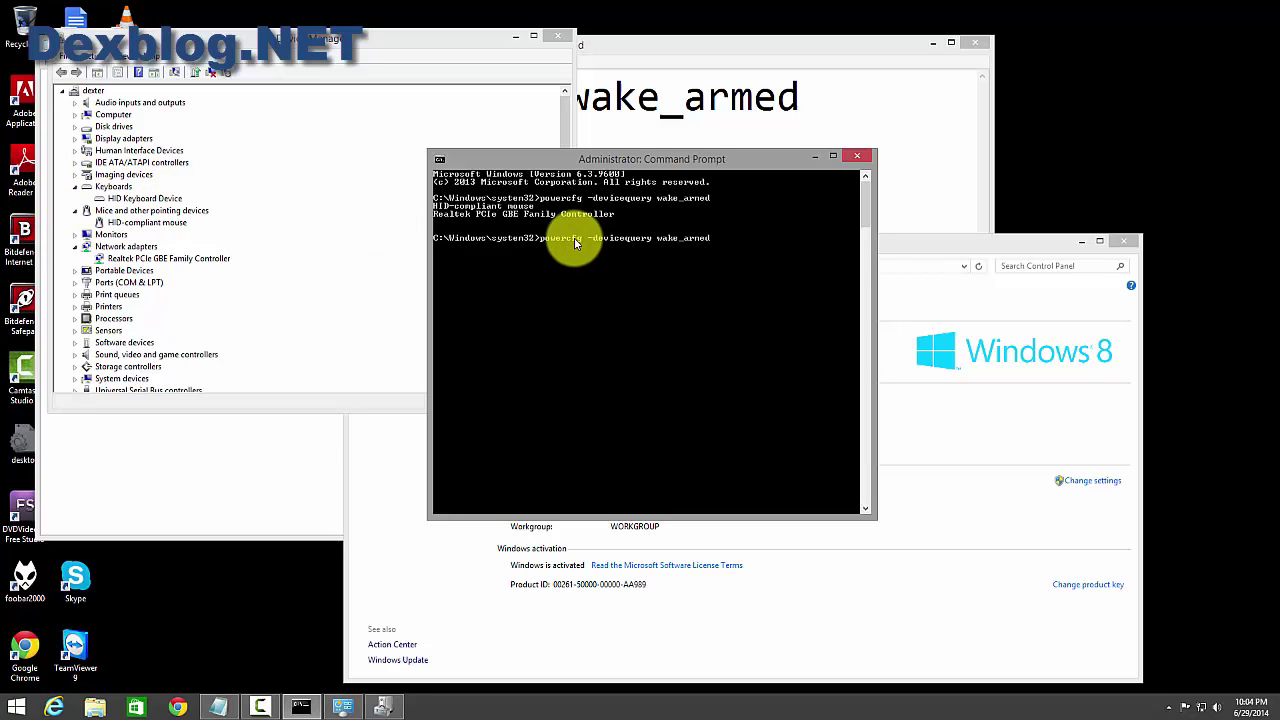
{"action": "key", "text": "Return"}
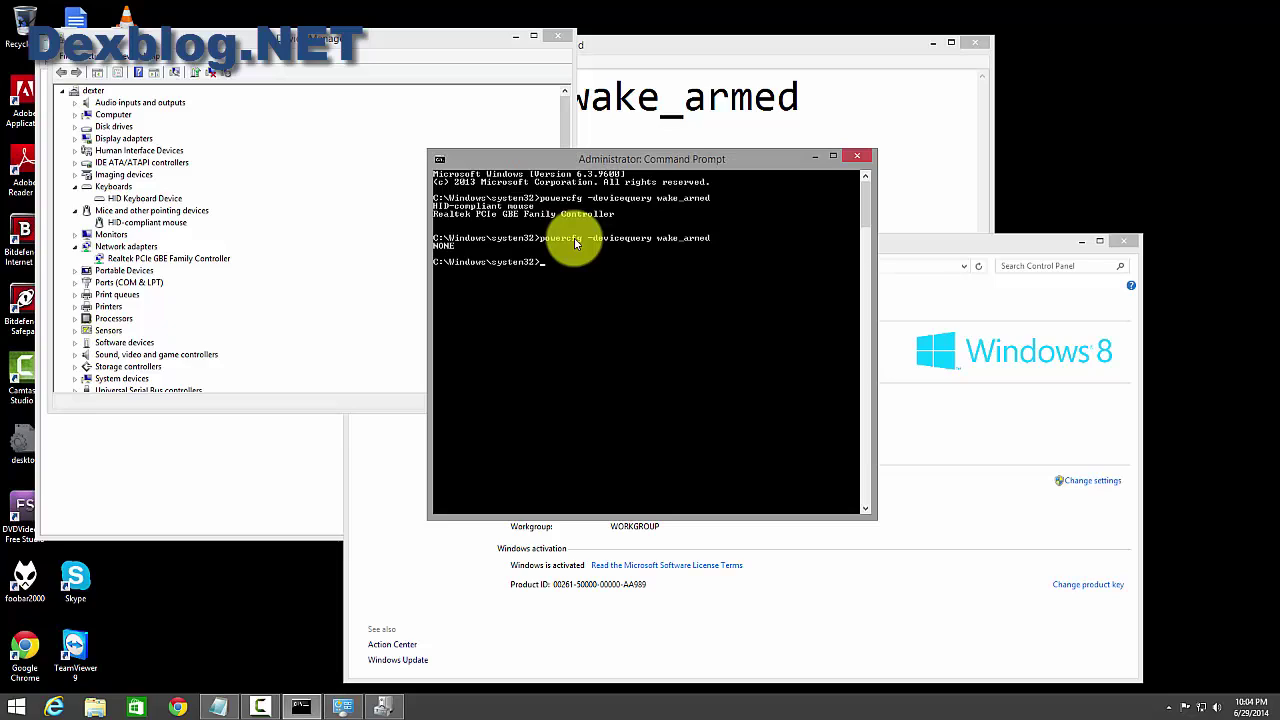